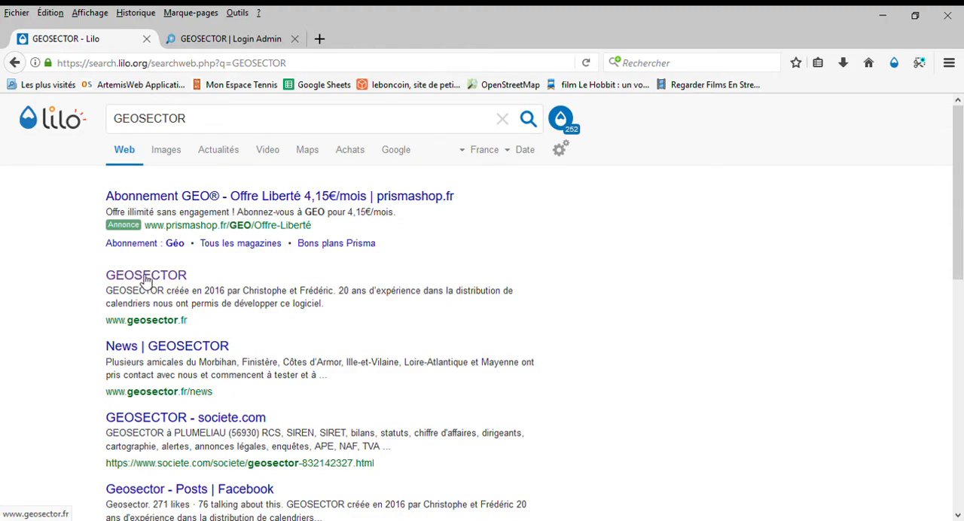
Open the GEOSECTOR website's administration login and sign in with the prefilled credentials
click(134, 280)
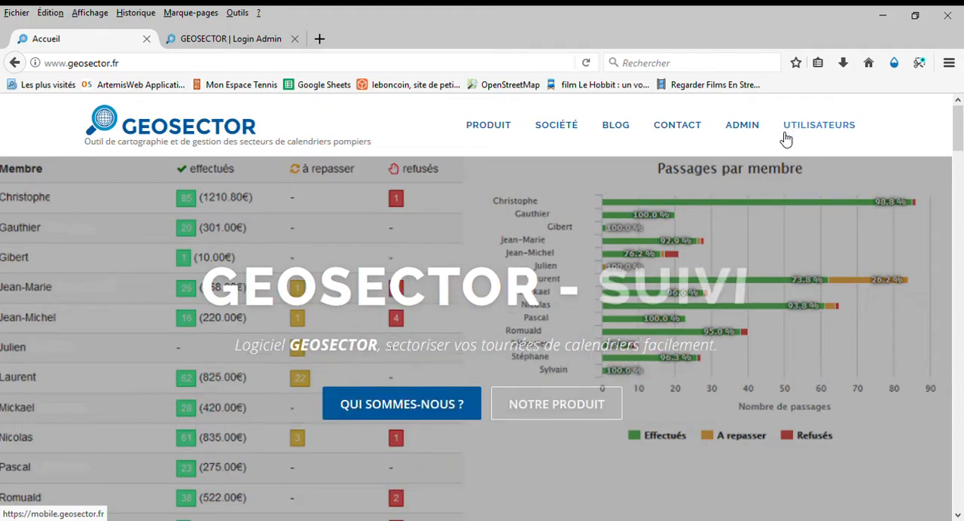
click(742, 126)
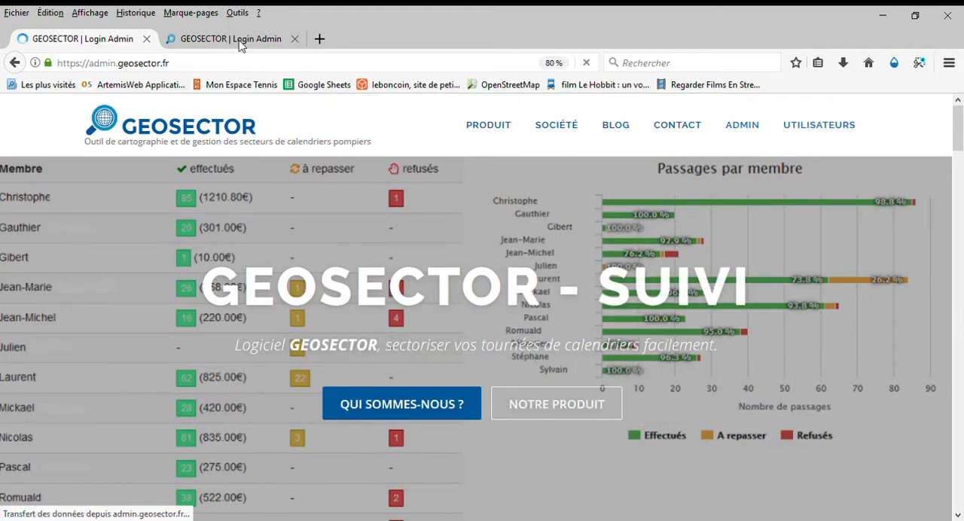
click(214, 41)
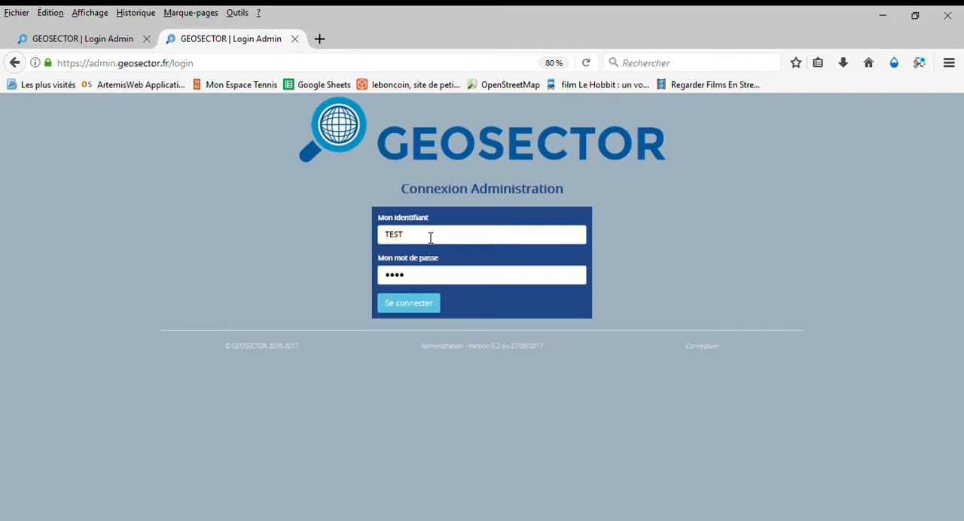
click(405, 297)
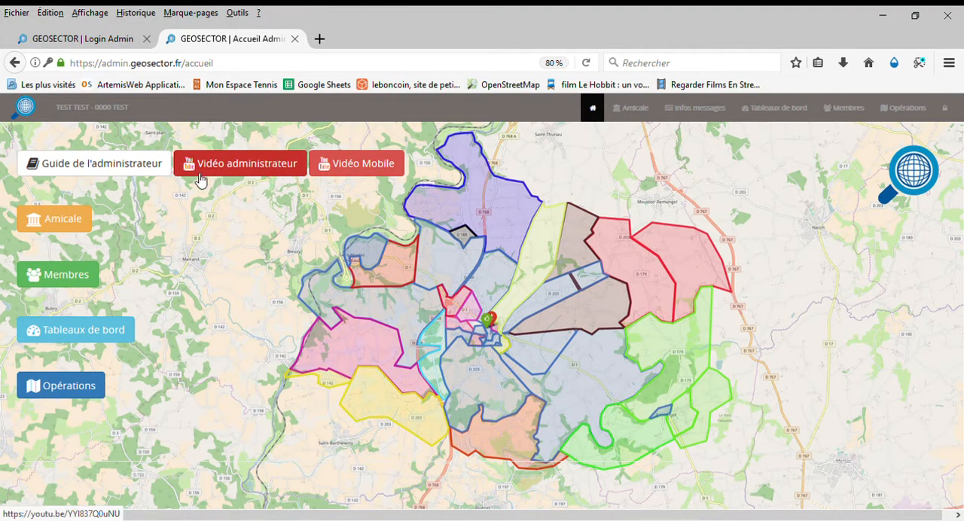
Open the members list and look over the new-member form and its function choices without saving, as well as the existing members
click(64, 276)
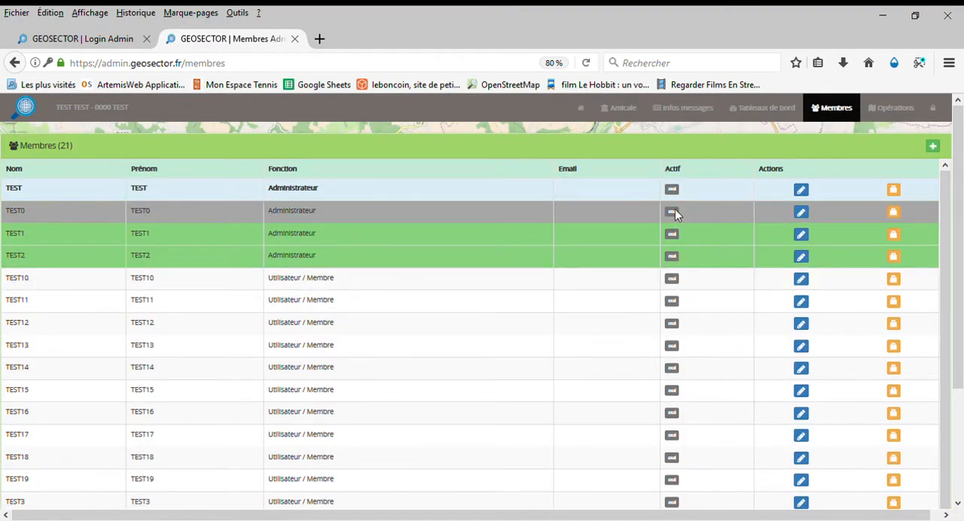
click(934, 148)
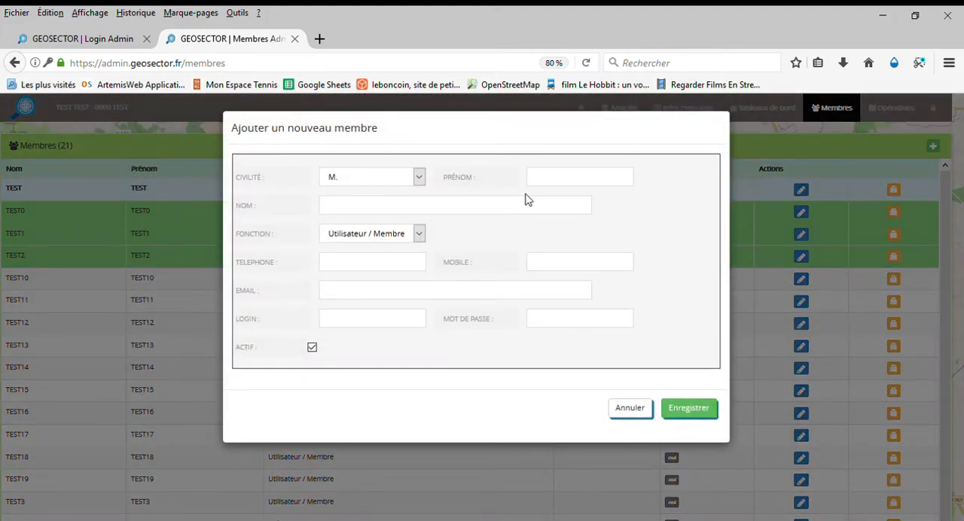
click(420, 235)
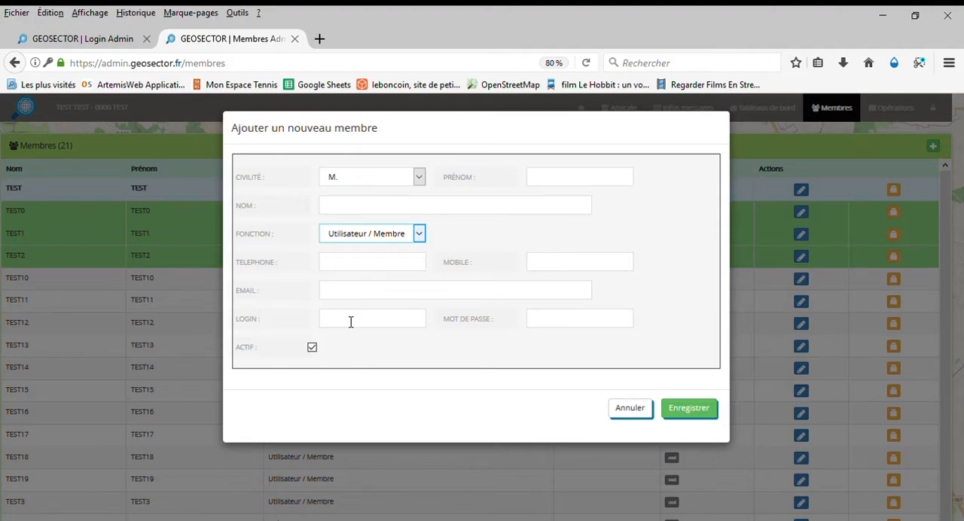
click(630, 409)
click(467, 281)
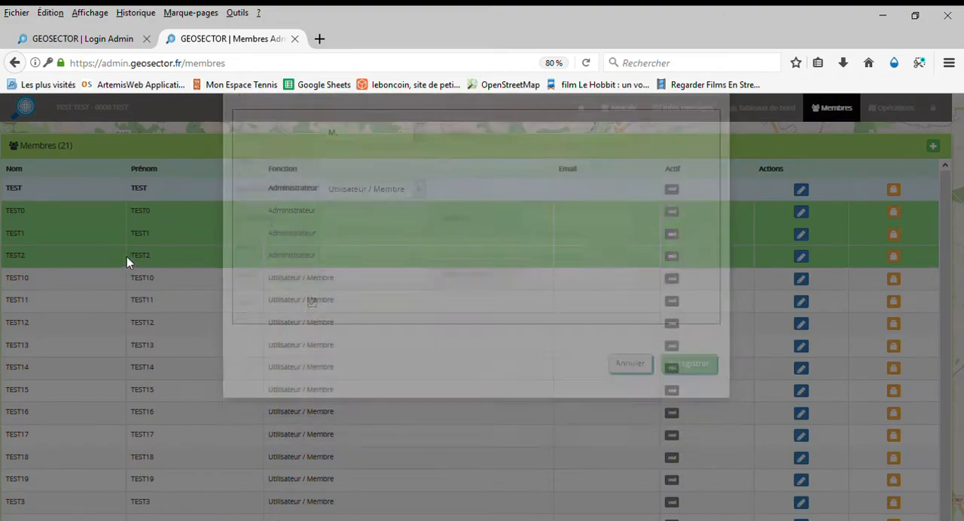
scroll(87, 334, down, 1)
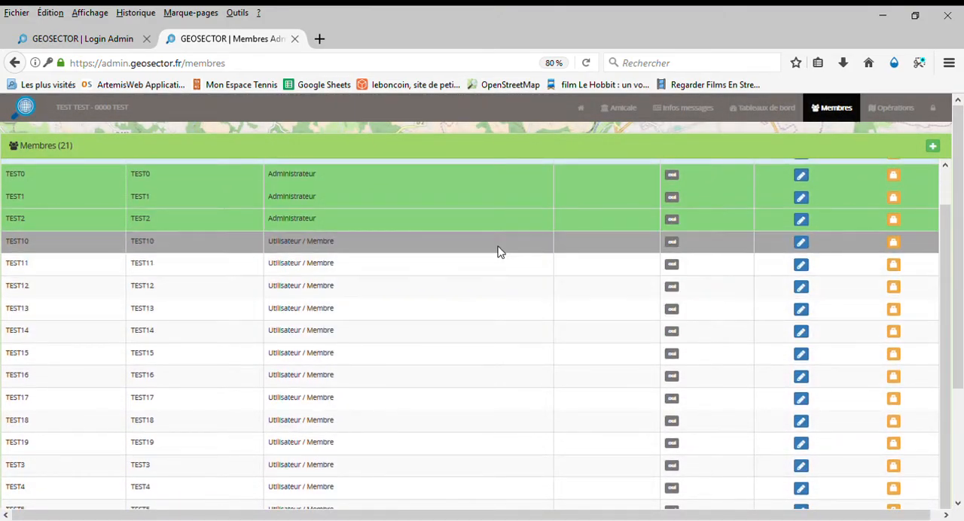
Open the operations page and examine the sector of member TEST TEST on the map
click(890, 109)
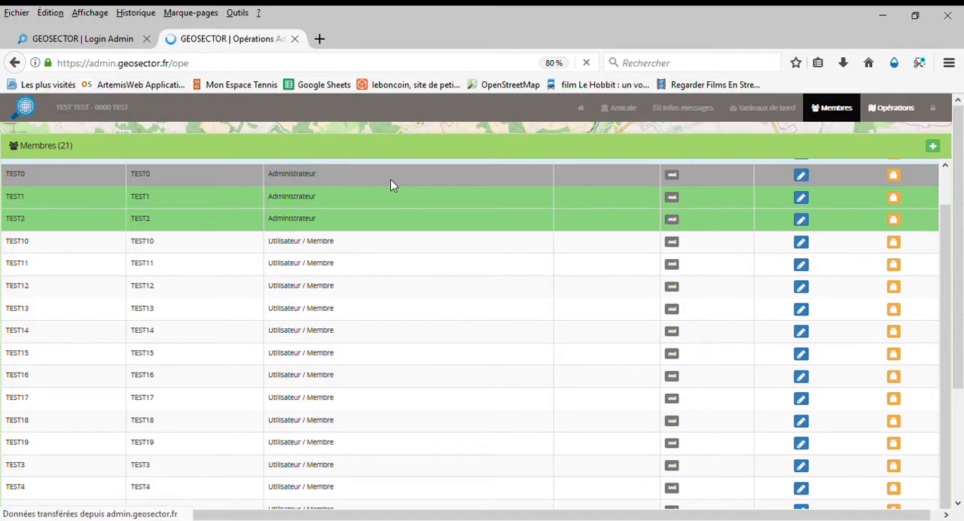
scroll(153, 289, down, 2)
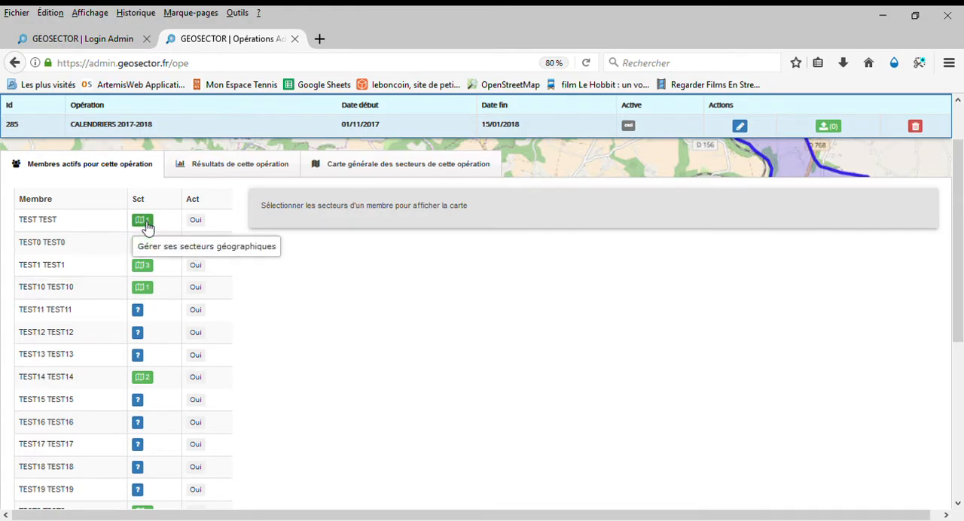
click(143, 225)
click(285, 227)
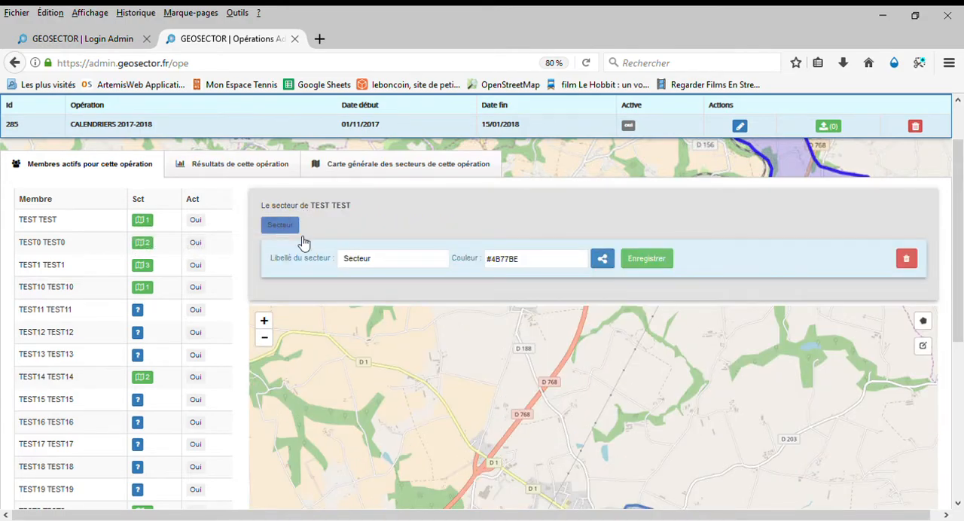
scroll(957, 298, down, 5)
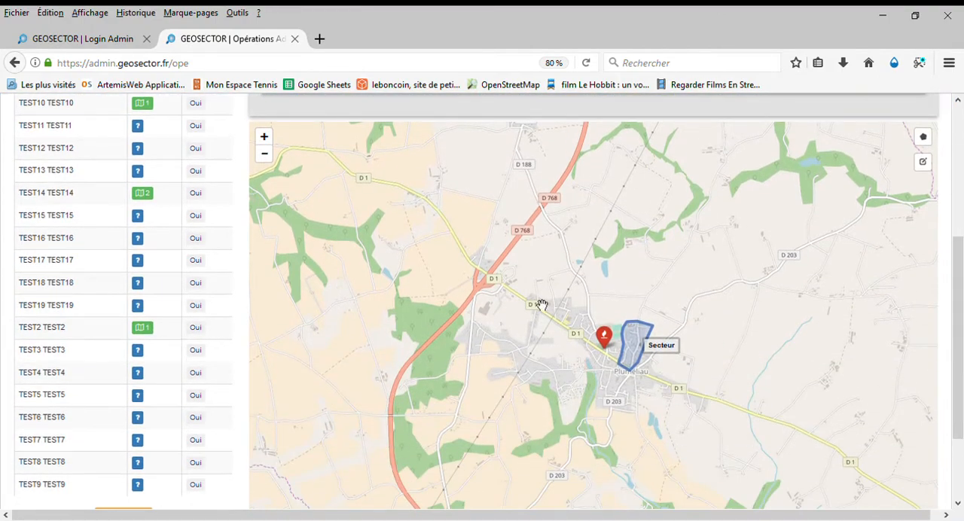
scroll(540, 298, up, 2)
drag(534, 286, 353, 216)
drag(671, 314, 656, 295)
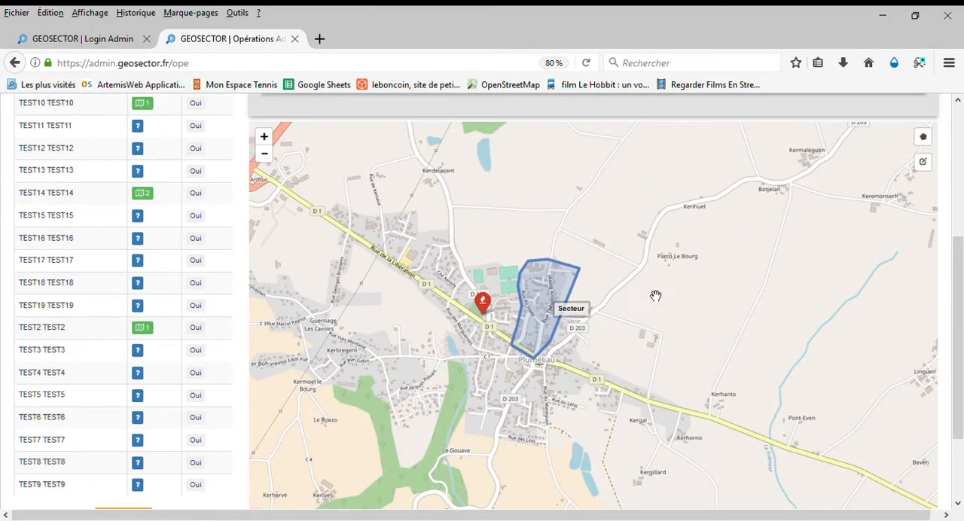
scroll(637, 296, up, 1)
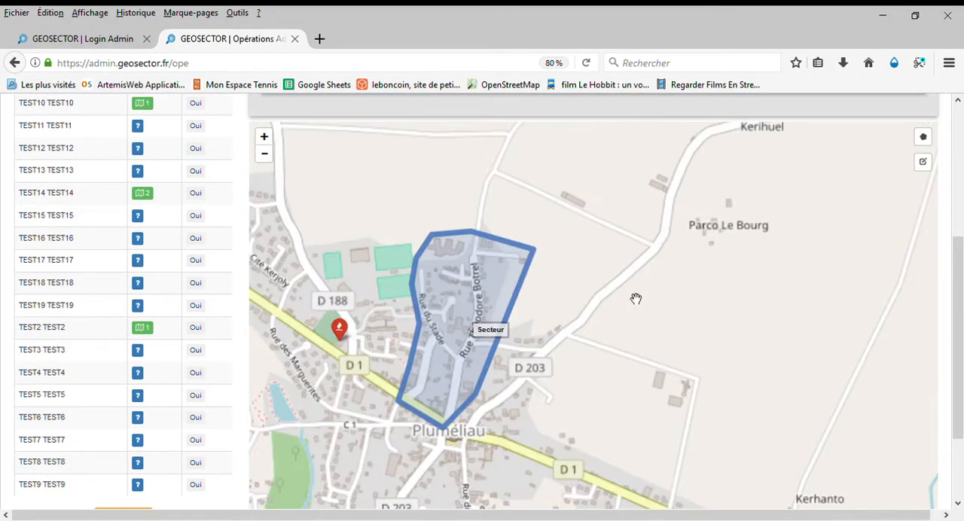
Draw a closed polygon sector of about 13 ha for member TEST11 TEST11, around Rue de la Ferrière between D 1 and Impasse du Bel Air
click(139, 130)
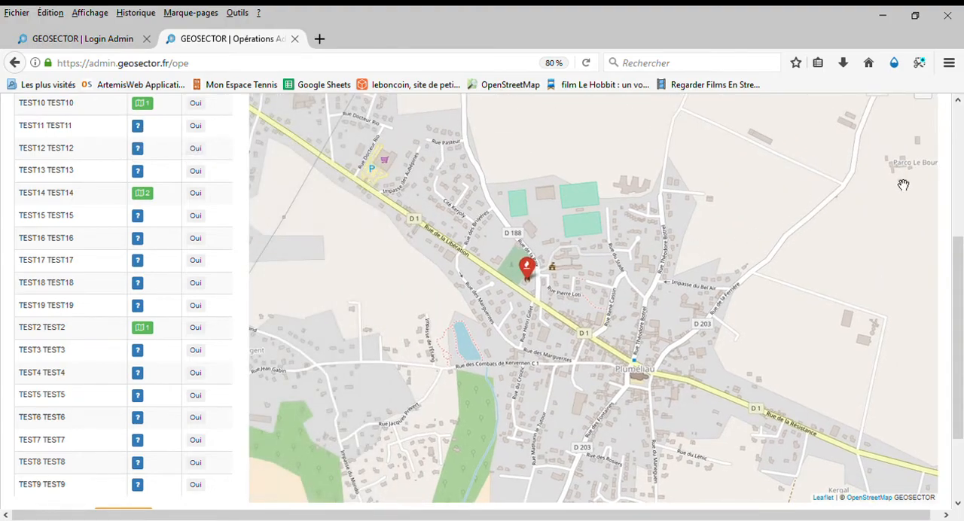
scroll(924, 175, up, 3)
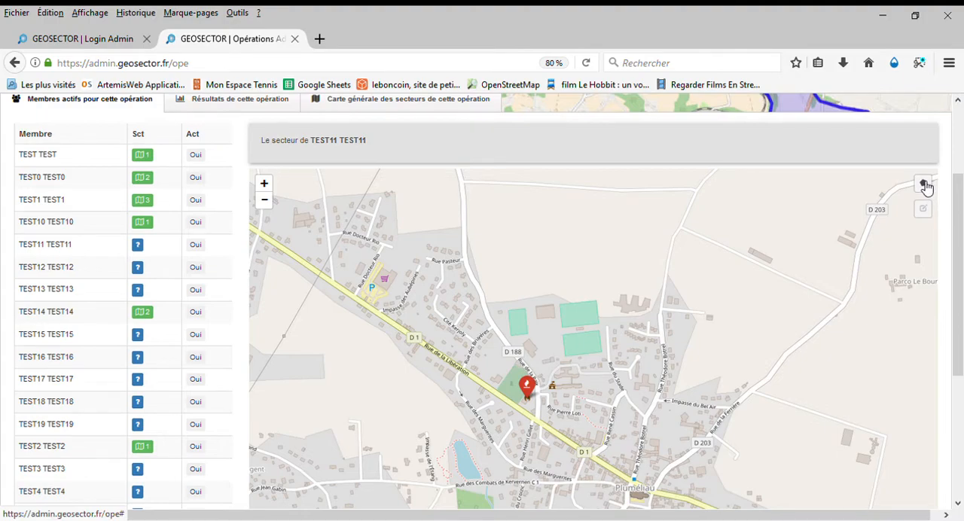
click(924, 184)
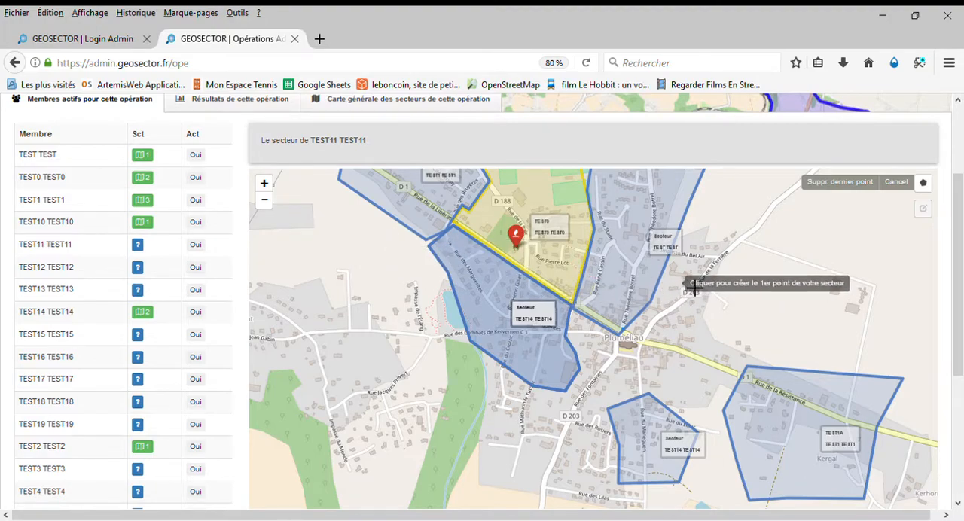
click(706, 184)
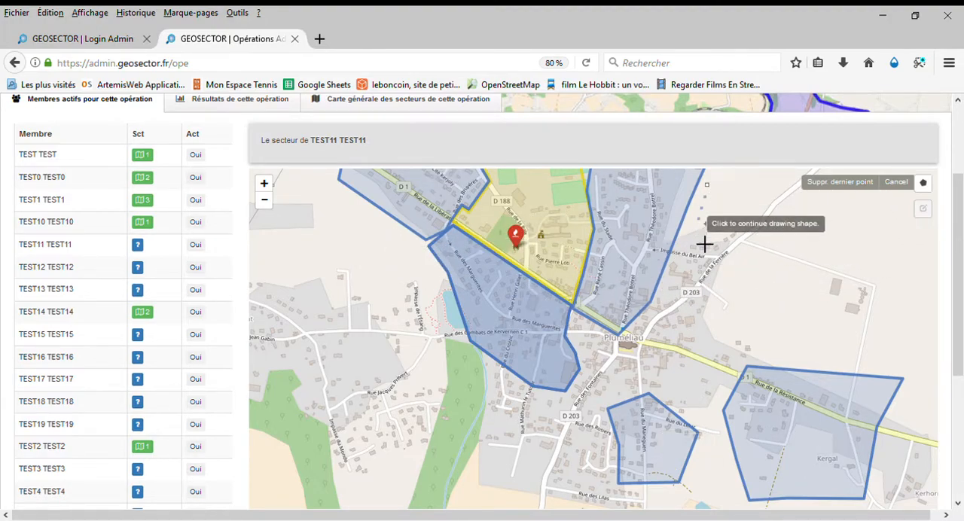
click(670, 264)
click(634, 326)
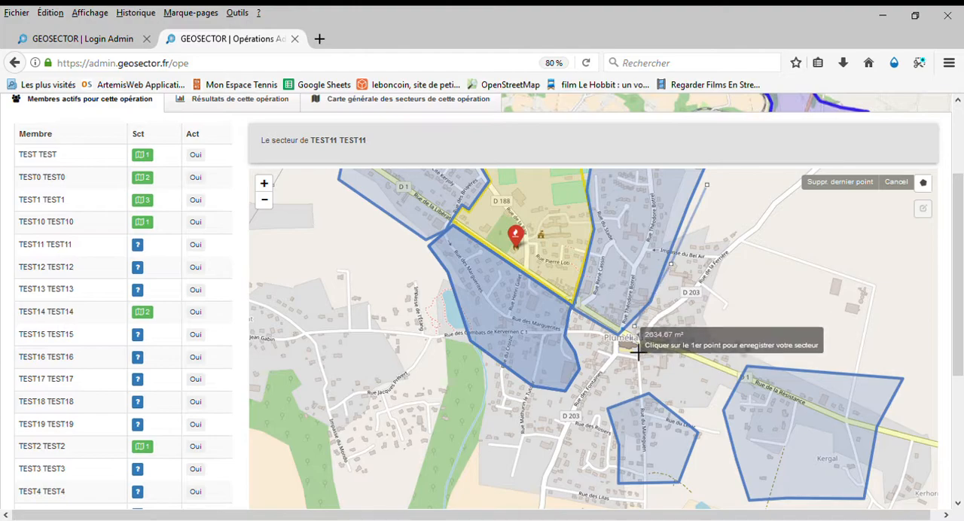
click(680, 351)
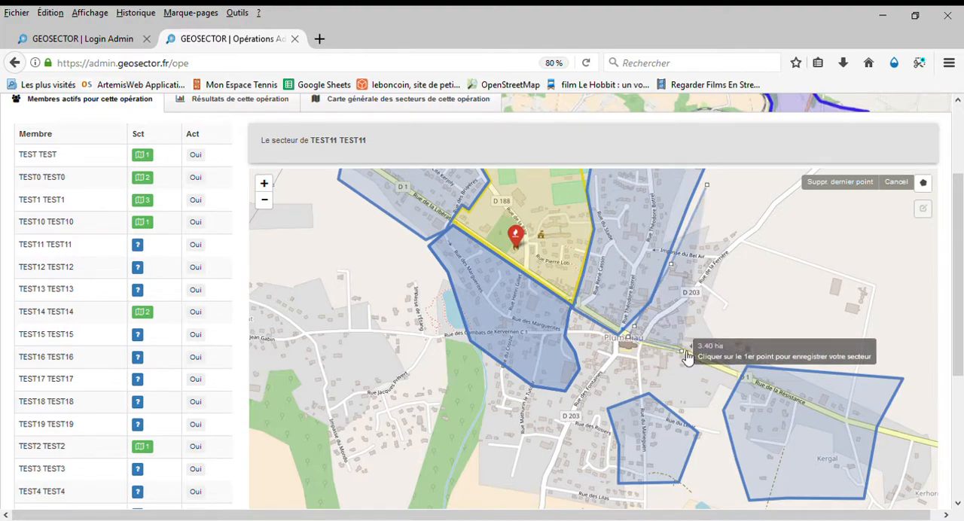
click(735, 373)
scroll(779, 364, up, 3)
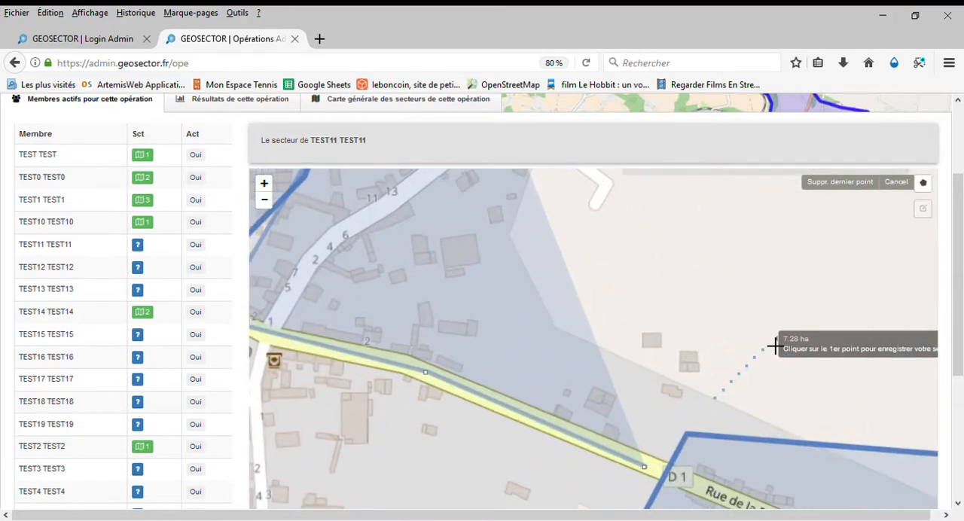
click(768, 323)
drag(787, 254, 790, 445)
drag(797, 302, 819, 503)
scroll(796, 327, down, 2)
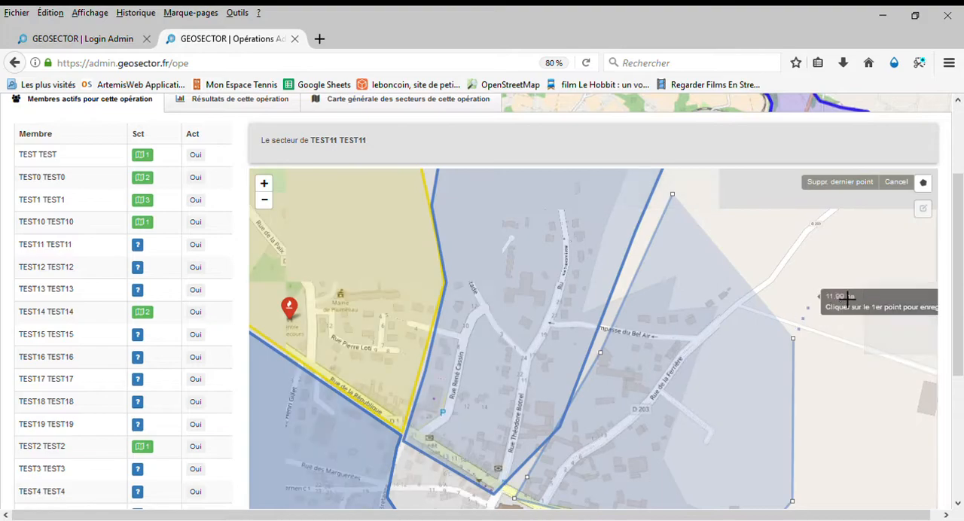
click(840, 283)
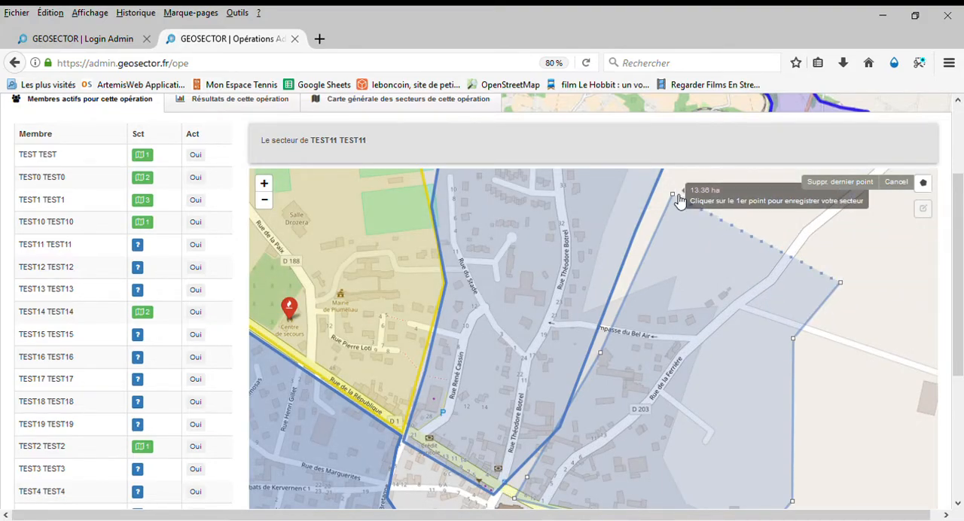
click(676, 196)
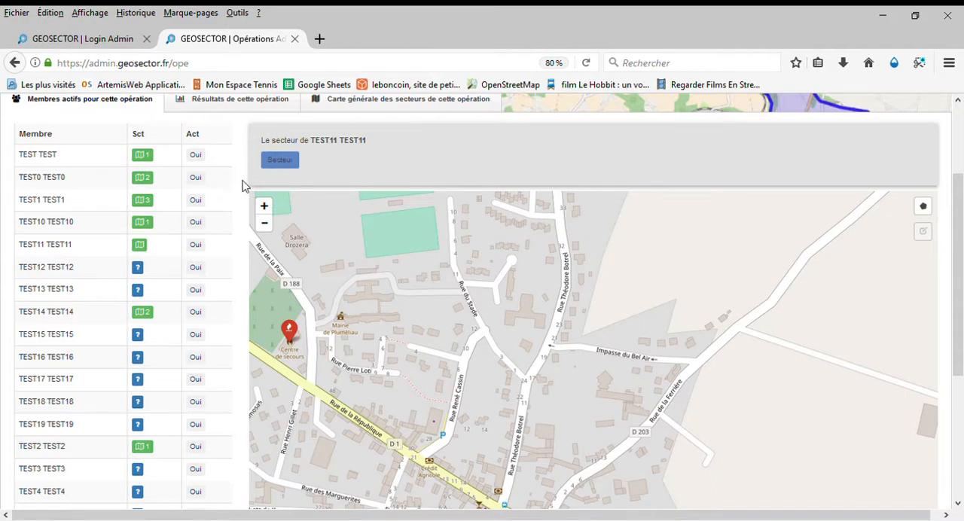
Label the new sector of TEST11 TEST11 as TEST11 and set its colour to #dd1863
click(287, 163)
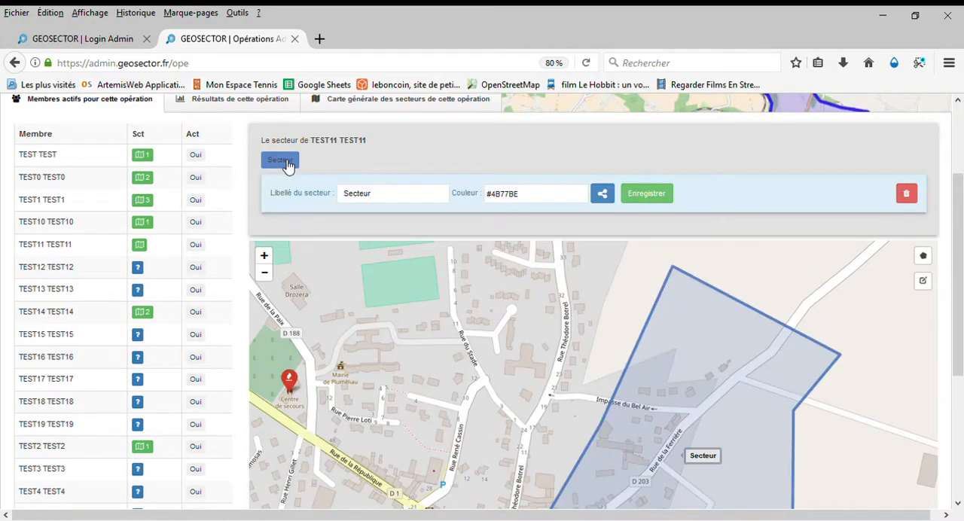
drag(405, 197, 278, 211)
text(TEST11)
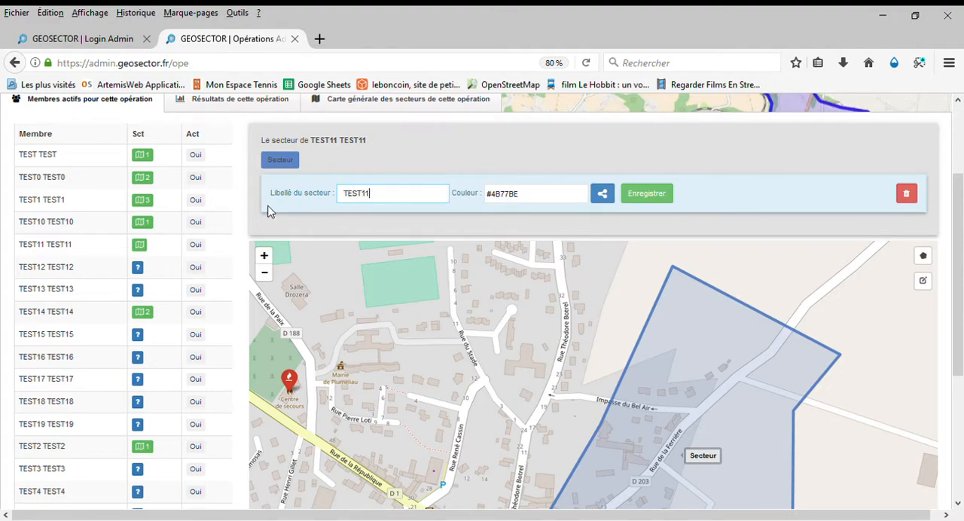
click(586, 200)
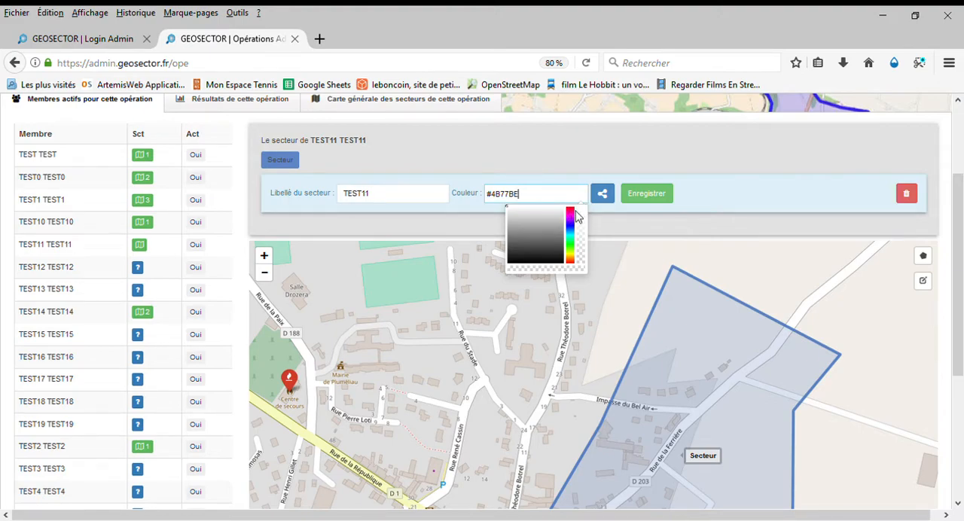
click(570, 210)
click(557, 214)
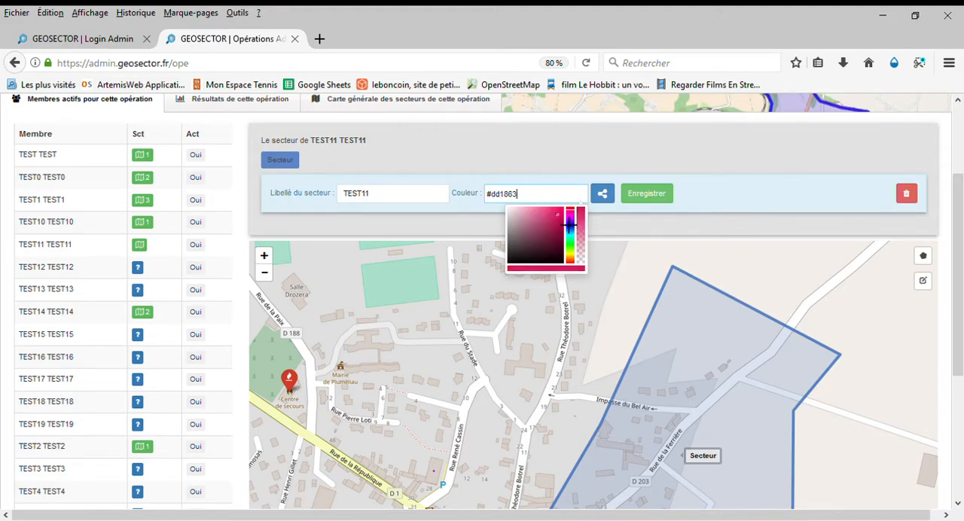
Share the TEST11 sector with member TEST17 TEST17
click(609, 200)
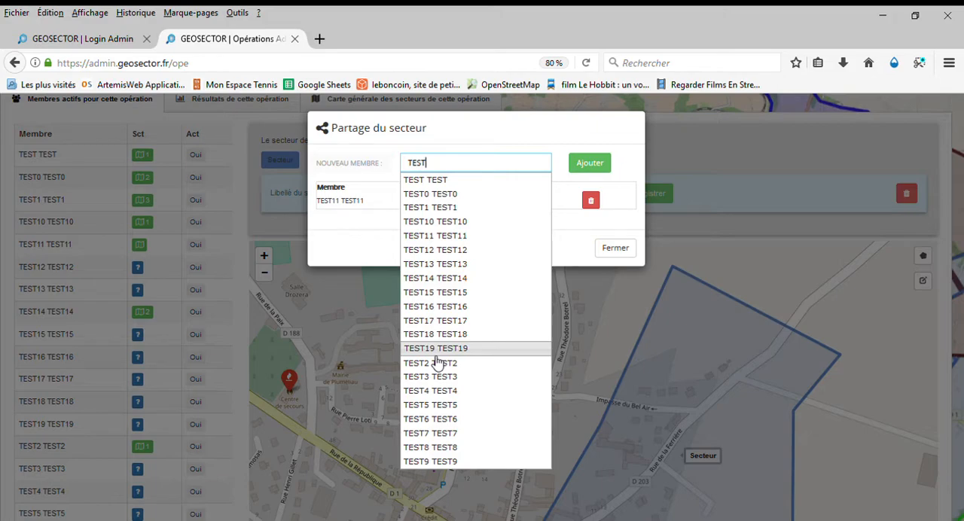
click(439, 320)
click(590, 163)
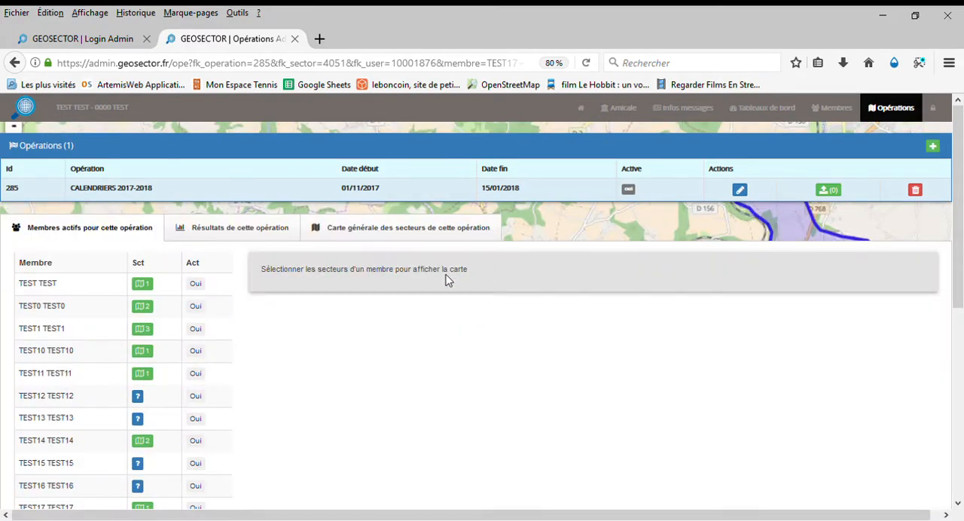
Examine both sectors of member TEST0 TEST0 on the map, first the blue Secteur and then the yellow TEST0
click(143, 307)
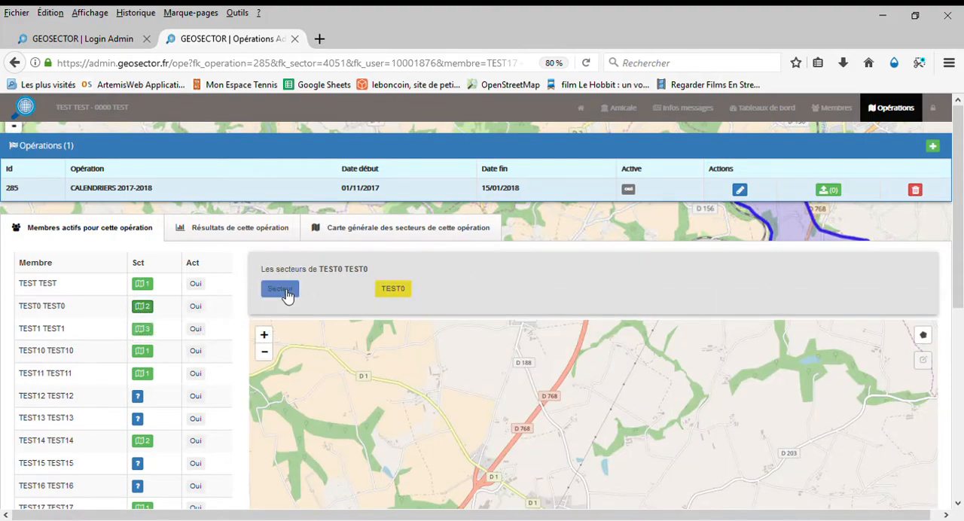
click(280, 291)
drag(959, 286, 961, 405)
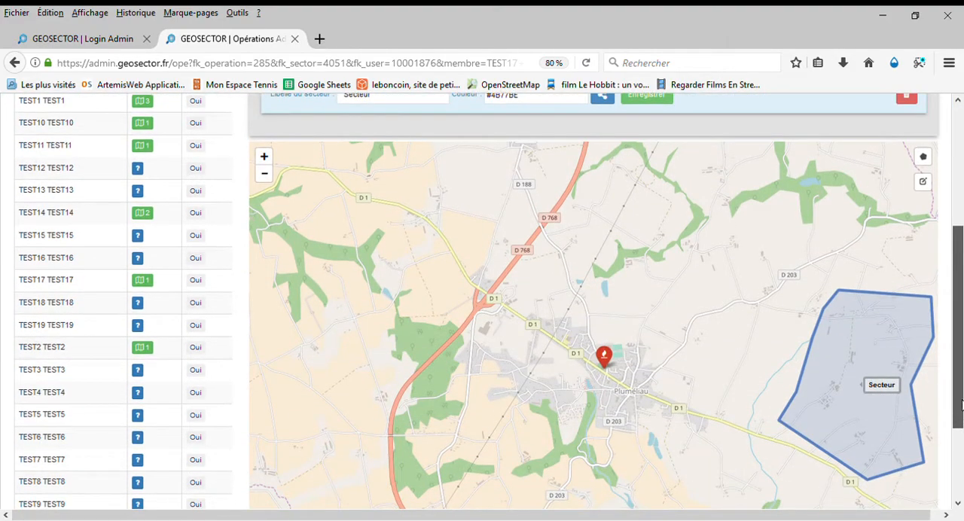
drag(739, 405, 595, 412)
scroll(586, 295, up, 1)
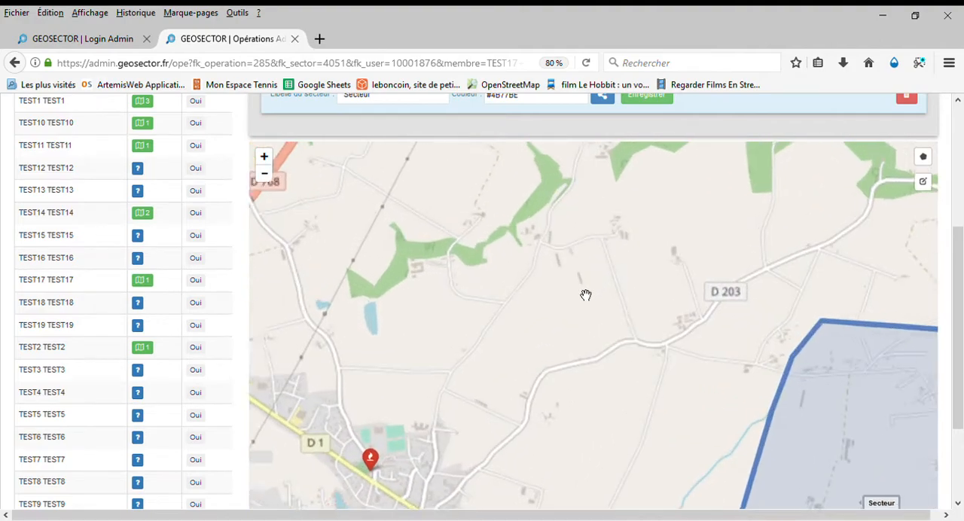
scroll(580, 287, down, 1)
drag(962, 296, 962, 265)
click(404, 117)
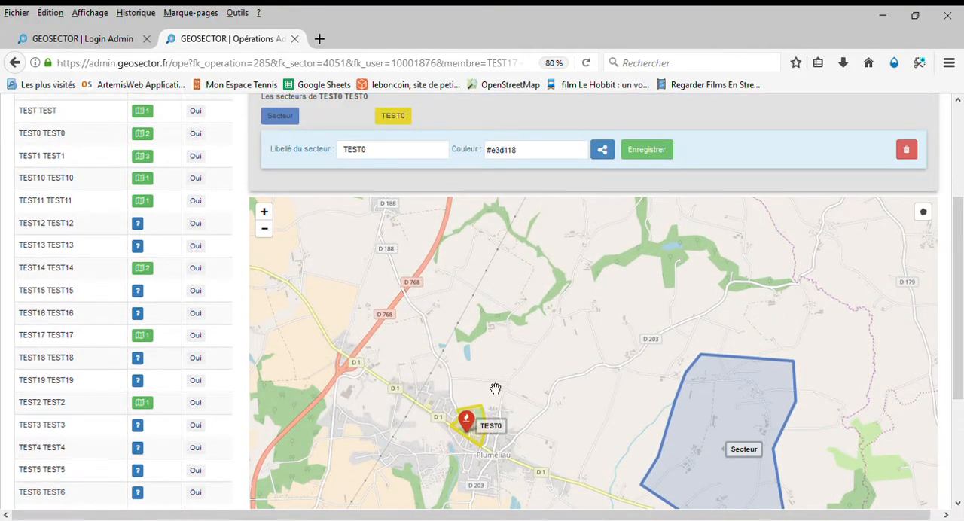
Locate the yellow TEST0 sector of member TEST0 TEST0 on the map around Pluméliau
drag(555, 377, 534, 284)
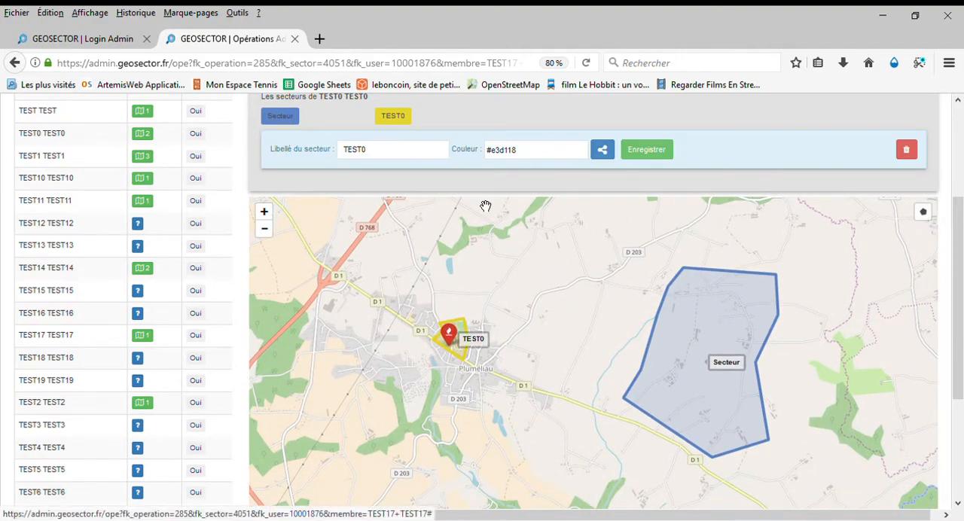
click(403, 116)
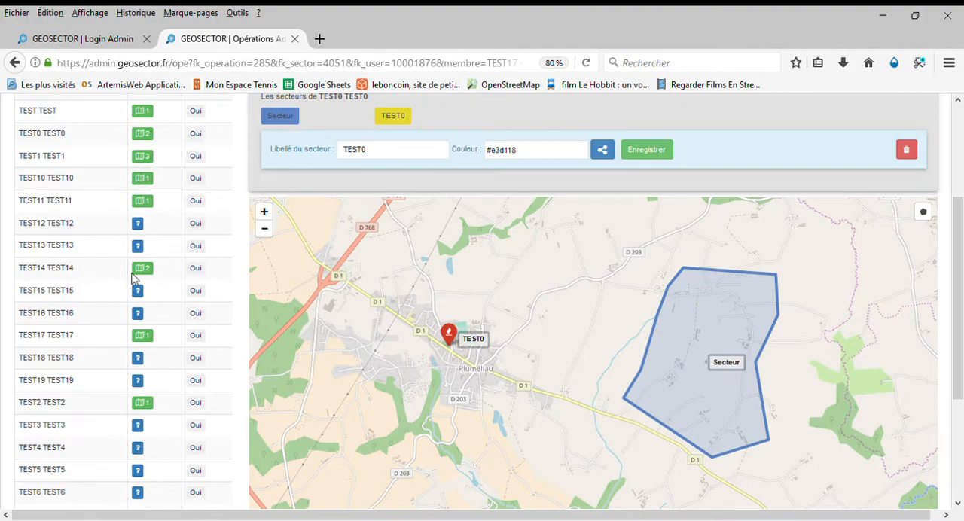
Extend the sector of member TEST11 TEST11 eastward past the side road off D 203 by reshaping its vertices, and save the new outline
click(142, 200)
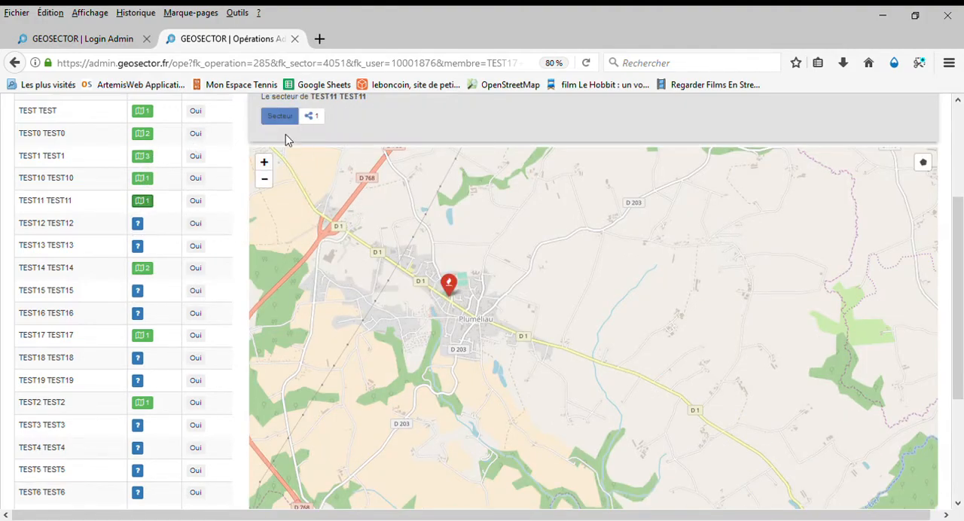
click(282, 118)
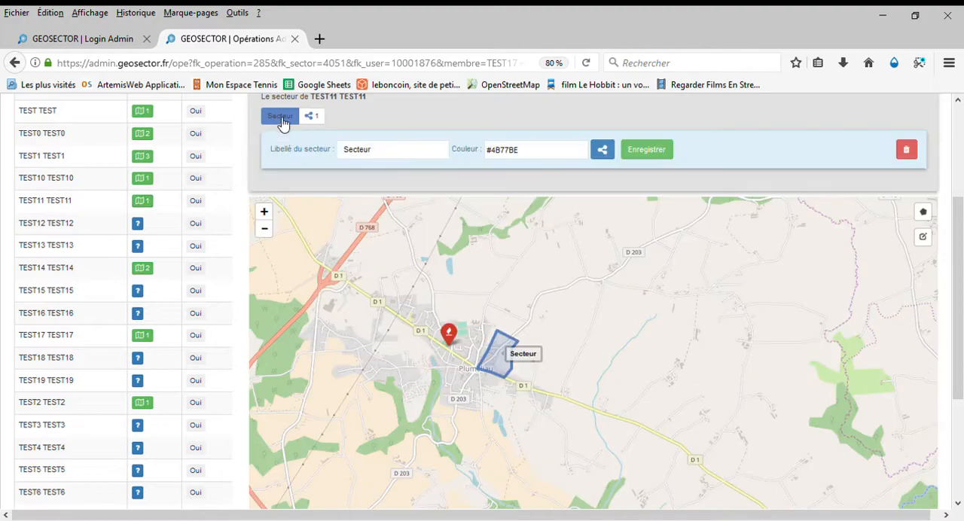
click(923, 238)
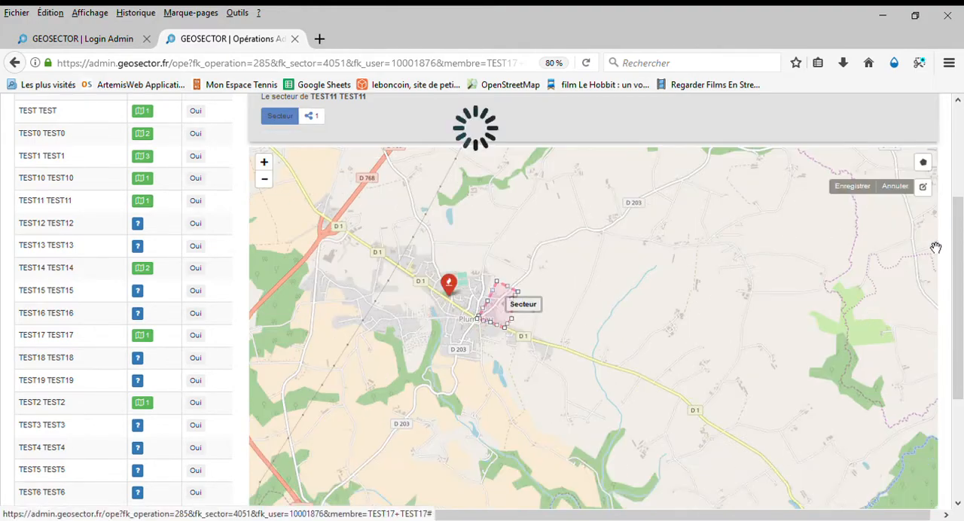
scroll(576, 283, up, 4)
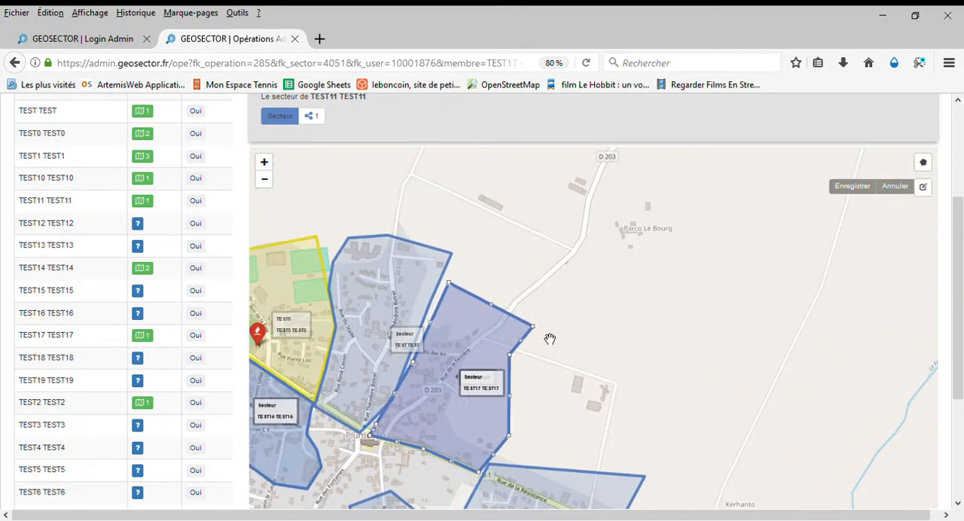
drag(538, 337, 654, 297)
drag(649, 289, 798, 315)
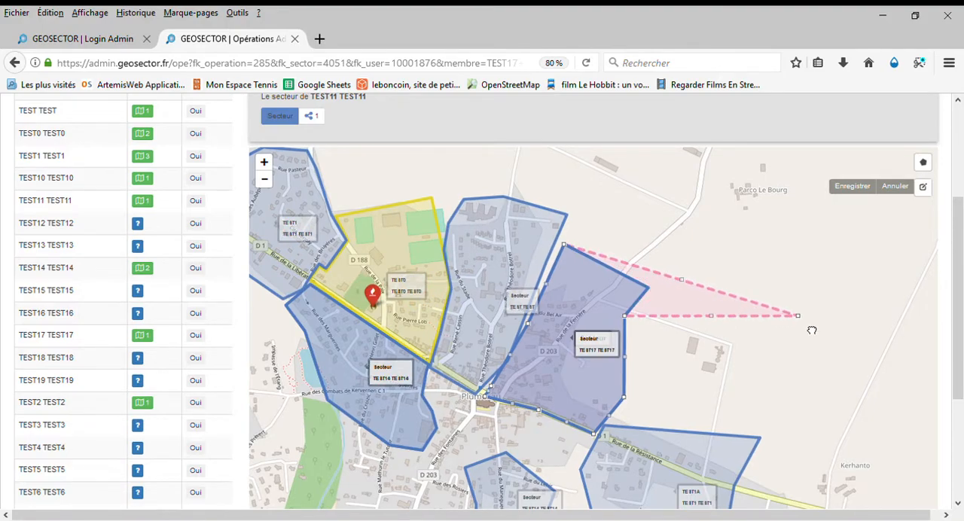
click(626, 316)
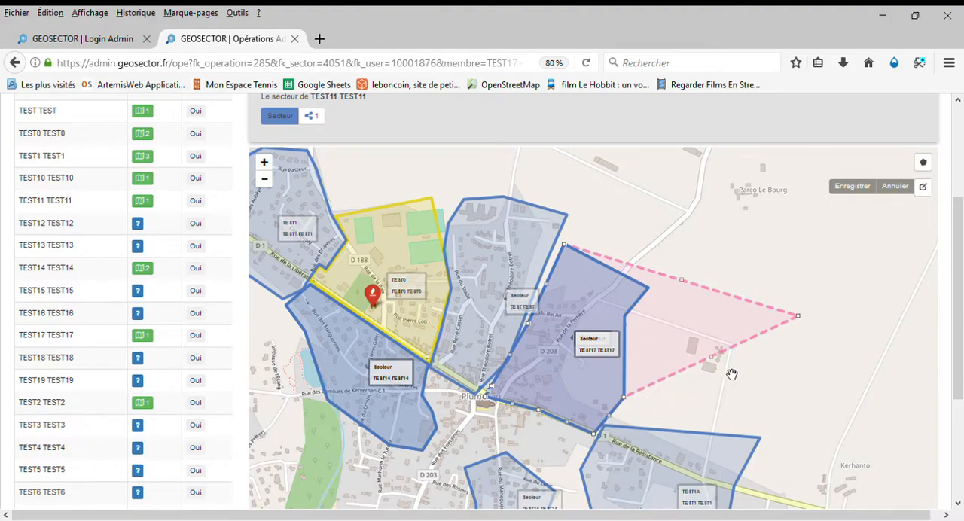
drag(712, 357, 746, 418)
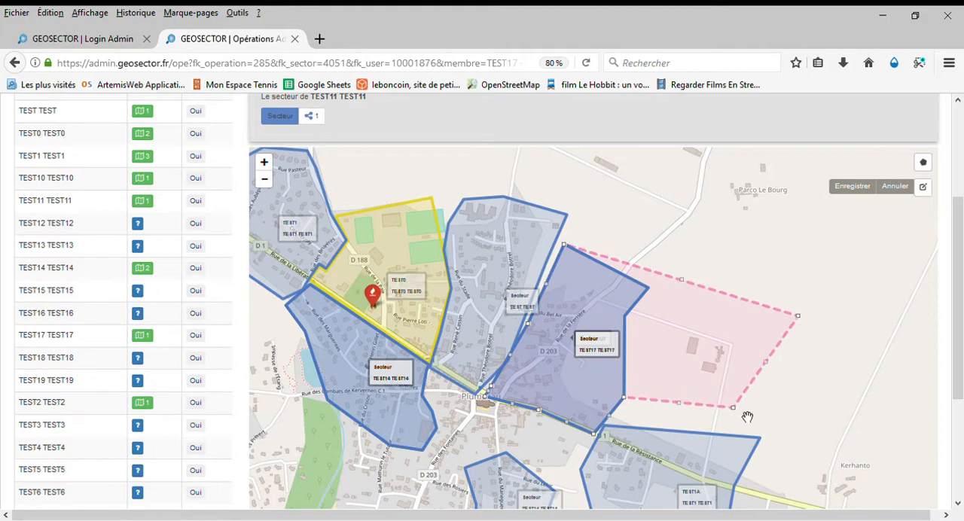
click(849, 188)
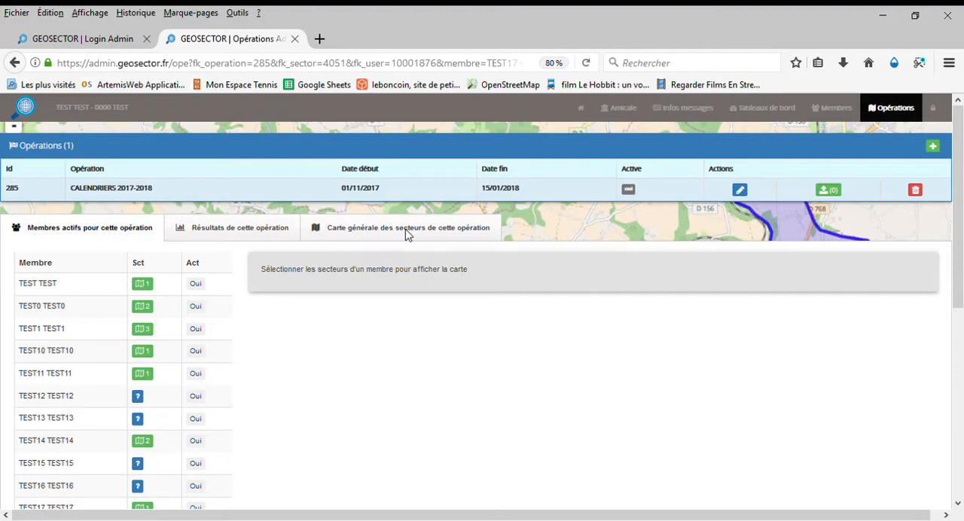
Examine the general map of all sectors for the CALENDRIERS 2017-2018 operation
click(400, 230)
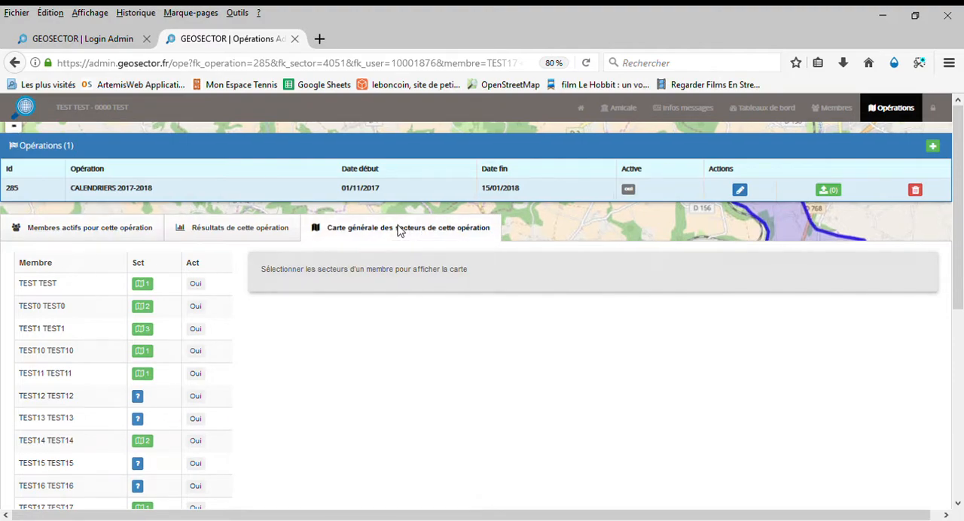
scroll(577, 331, down, 2)
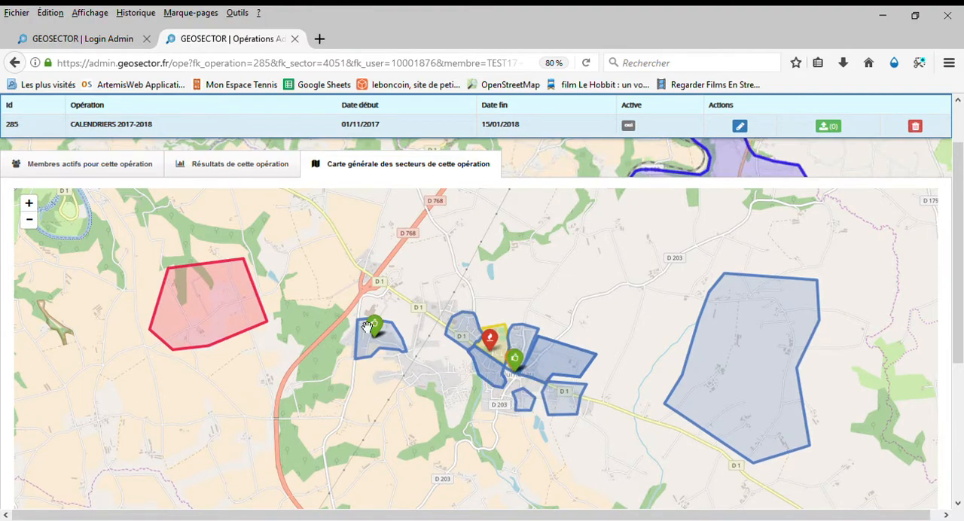
Return to the operation's active members and view the sectors of TEST TEST, followed by those of TEST0 TEST0
click(110, 166)
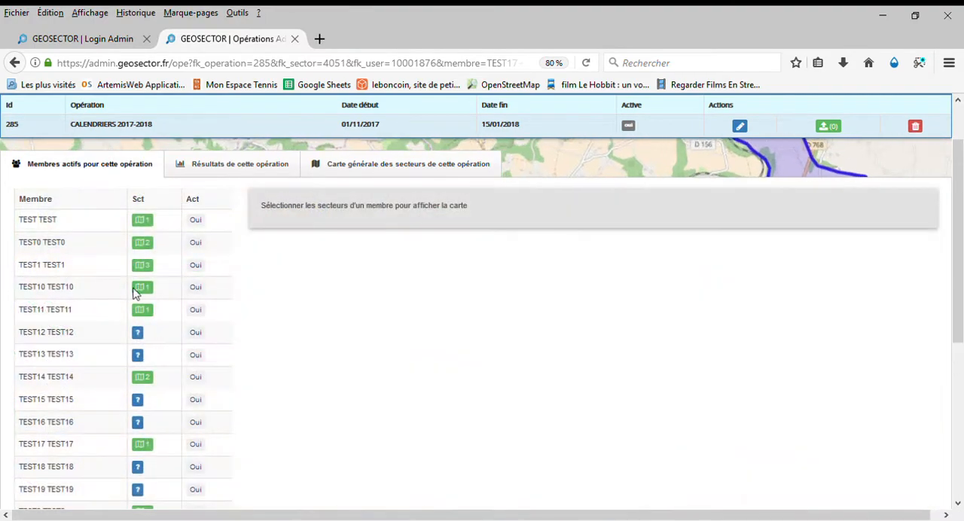
click(143, 220)
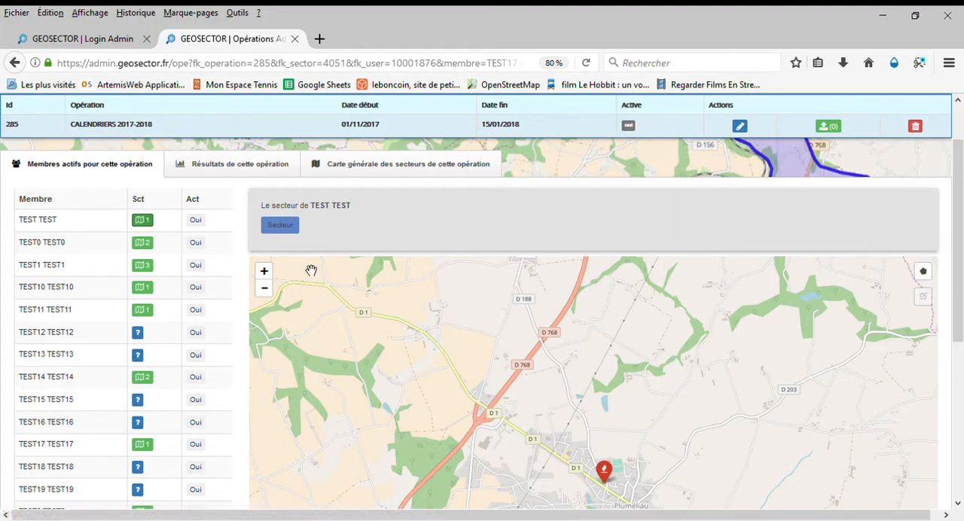
click(143, 242)
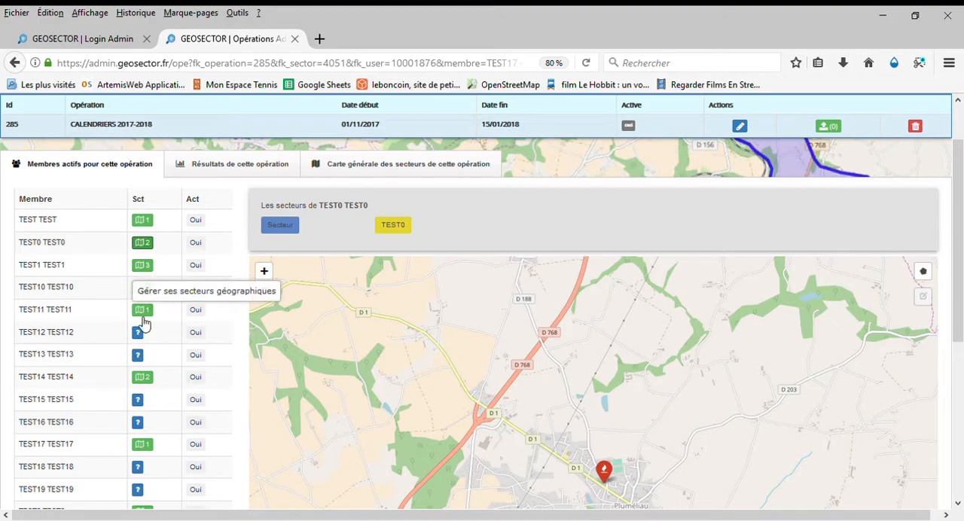
mouse_move(454, 403)
mouse_down()
mouse_move(427, 340)
mouse_move(389, 322)
mouse_up()
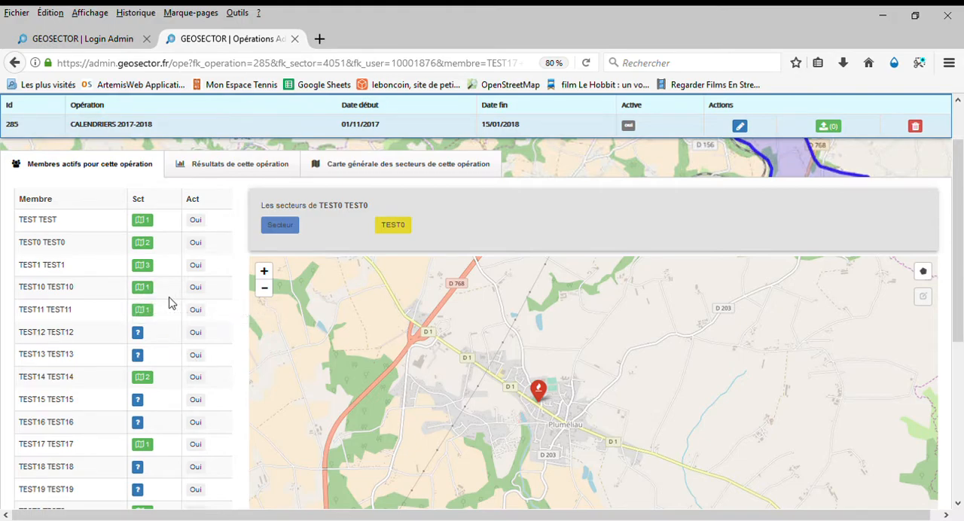
Examine the streets covered by member TEST10 TEST10's sector, south of Rue de la Libération and Rue de la République, and its sector details
click(146, 289)
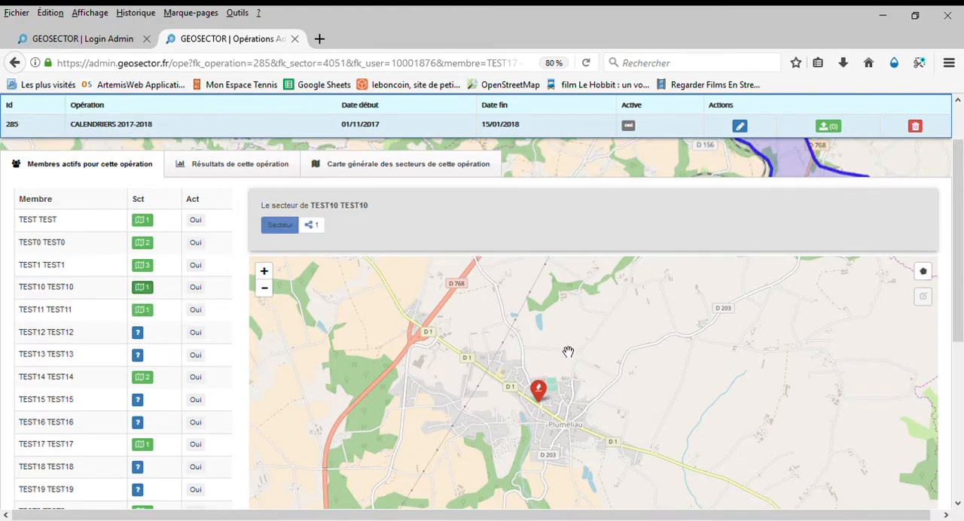
click(279, 230)
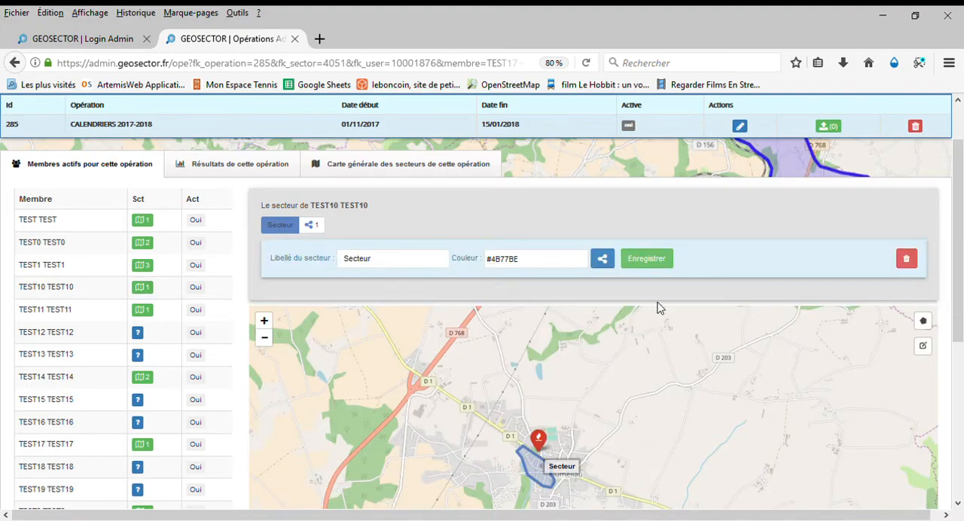
scroll(954, 340, down, 5)
scroll(595, 308, up, 1)
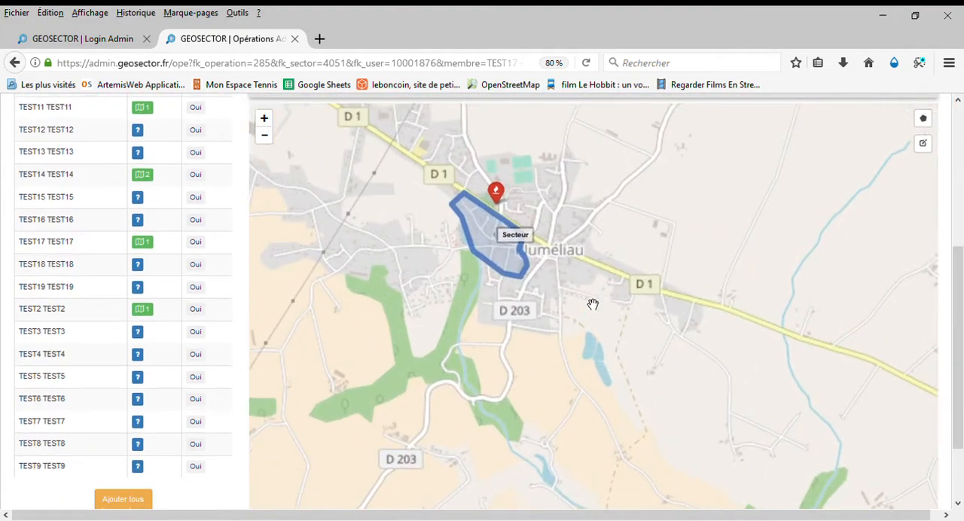
scroll(540, 243, up, 1)
drag(539, 242, 649, 329)
scroll(609, 248, up, 1)
drag(610, 292, 608, 259)
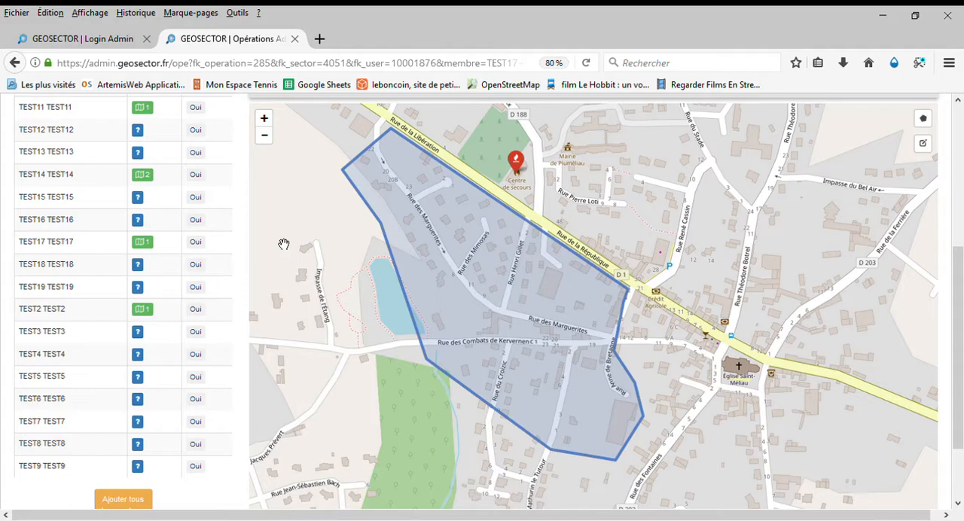
drag(295, 241, 346, 280)
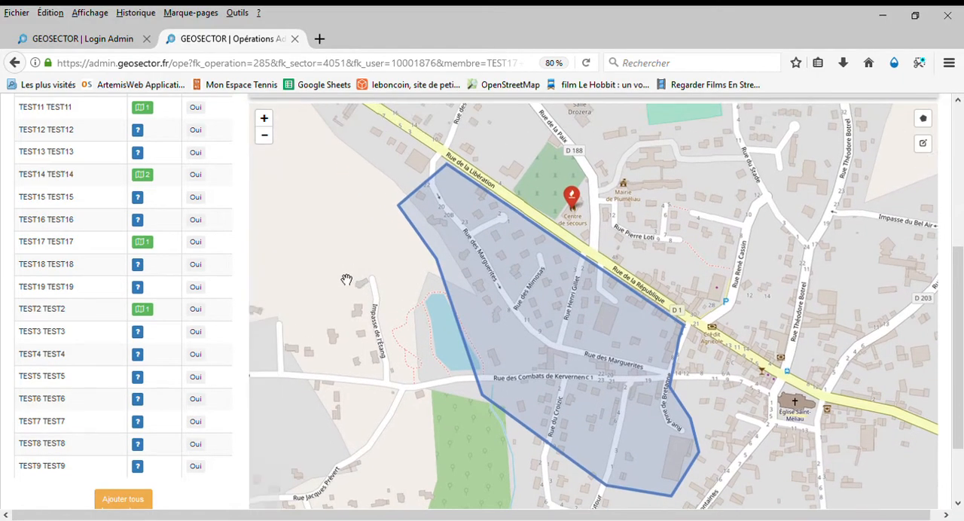
scroll(346, 279, down, 1)
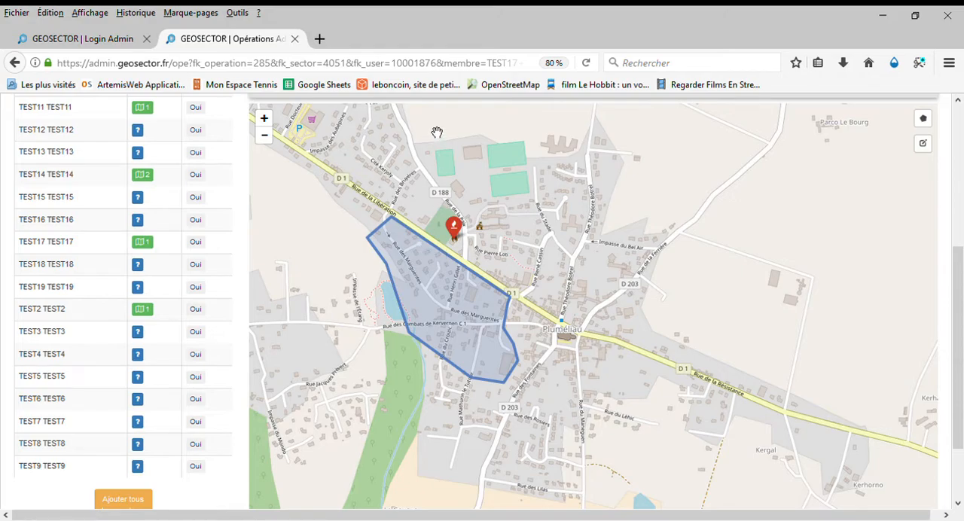
drag(961, 333, 962, 311)
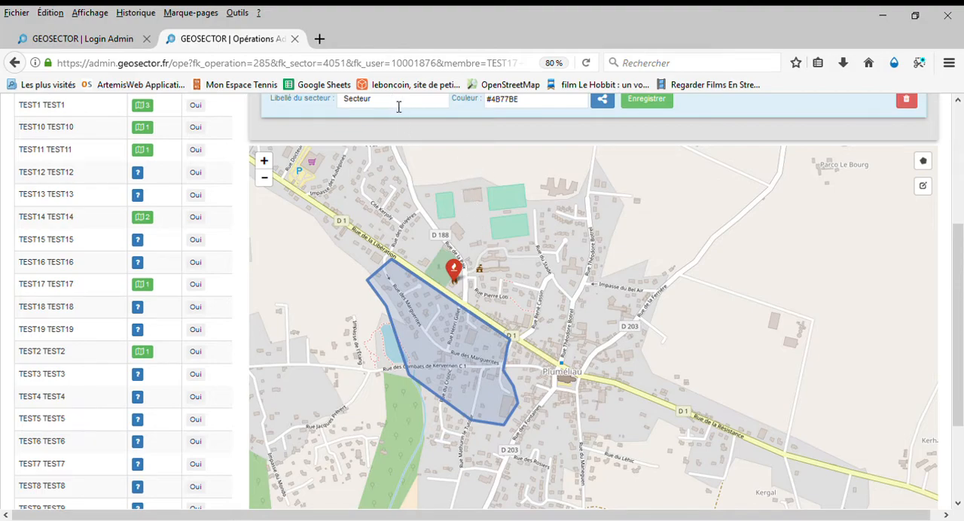
scroll(592, 151, up, 2)
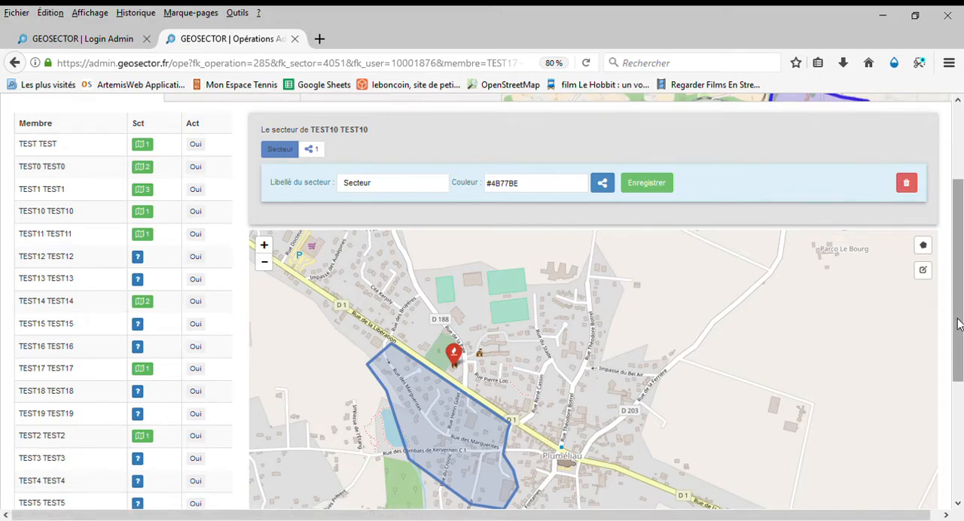
Review the operation's results, listing member TEST TEST's completed visits and the visits still to be repeated
scroll(957, 324, up, 3)
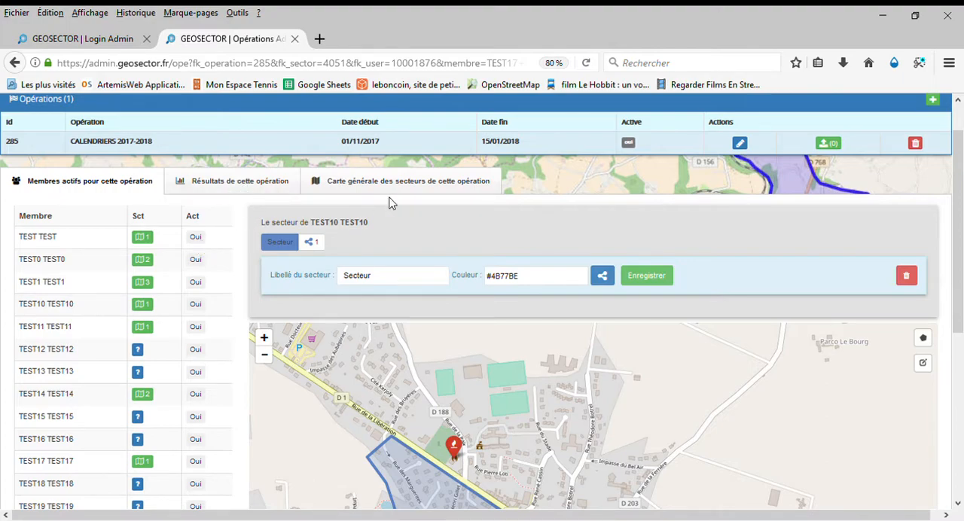
click(223, 187)
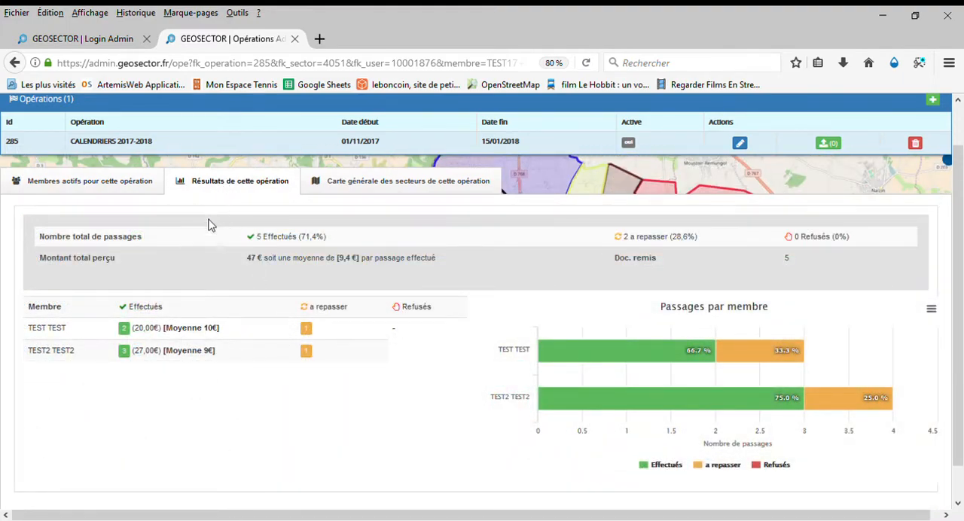
scroll(124, 299, down, 1)
click(126, 292)
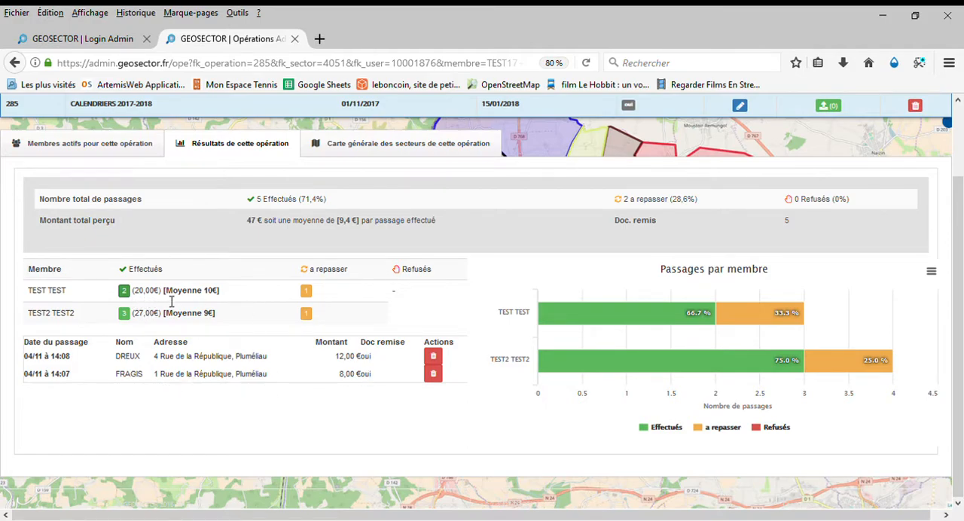
click(307, 291)
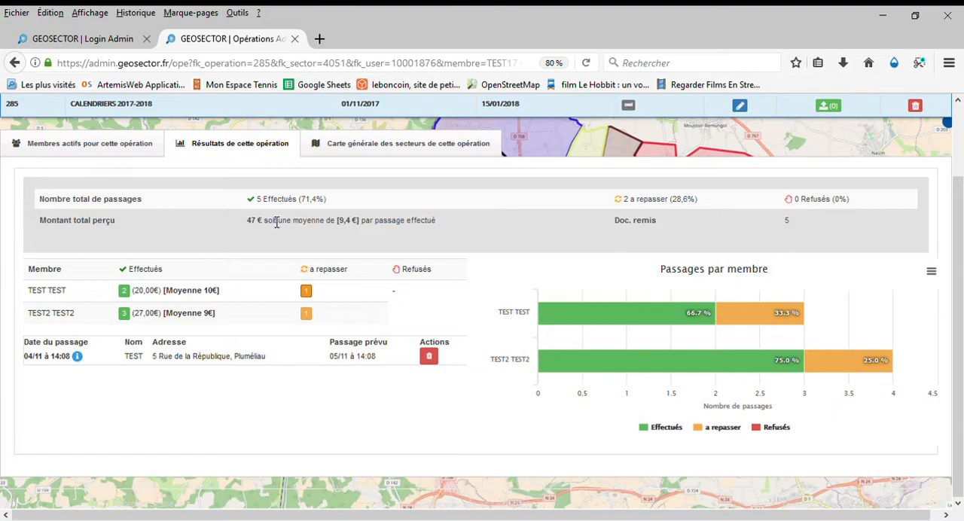
scroll(277, 222, up, 2)
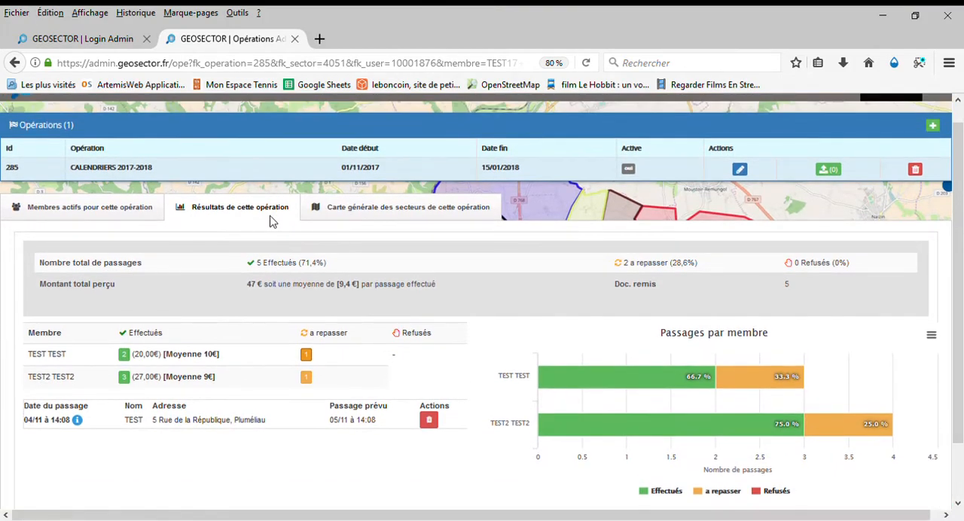